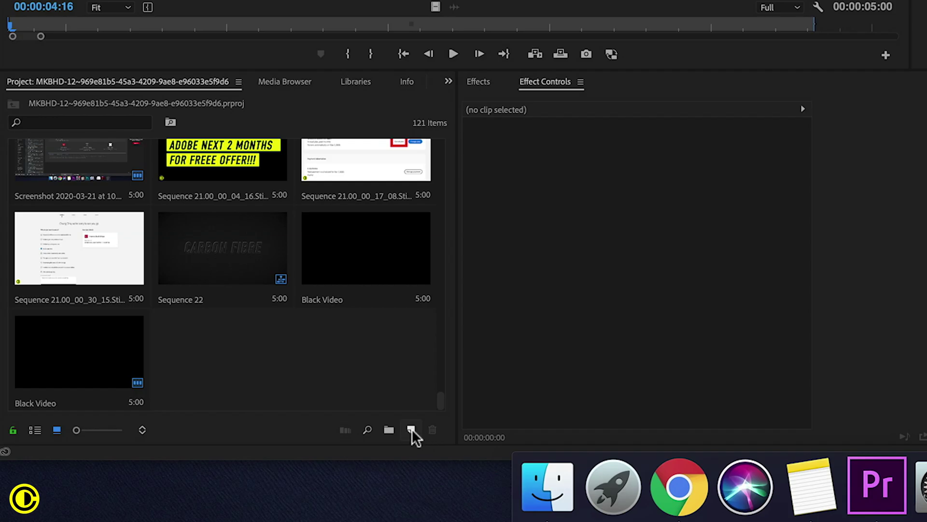
- Create a 2560×1440 Black Video item from the Project panel's New Item menu
click(411, 430)
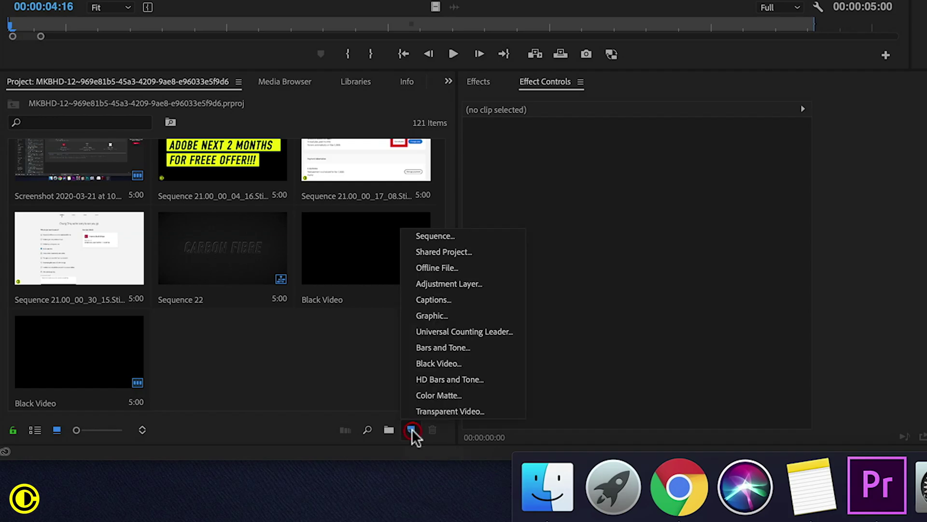
click(459, 360)
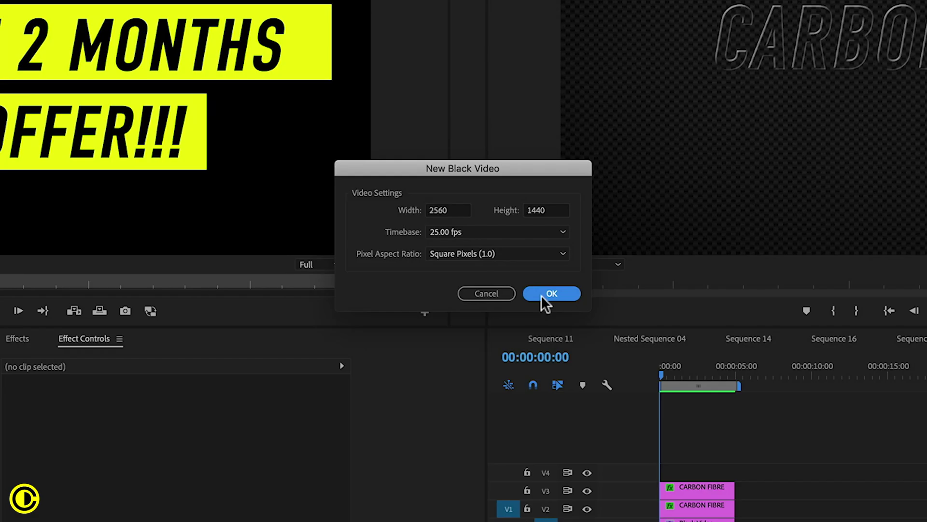
click(541, 294)
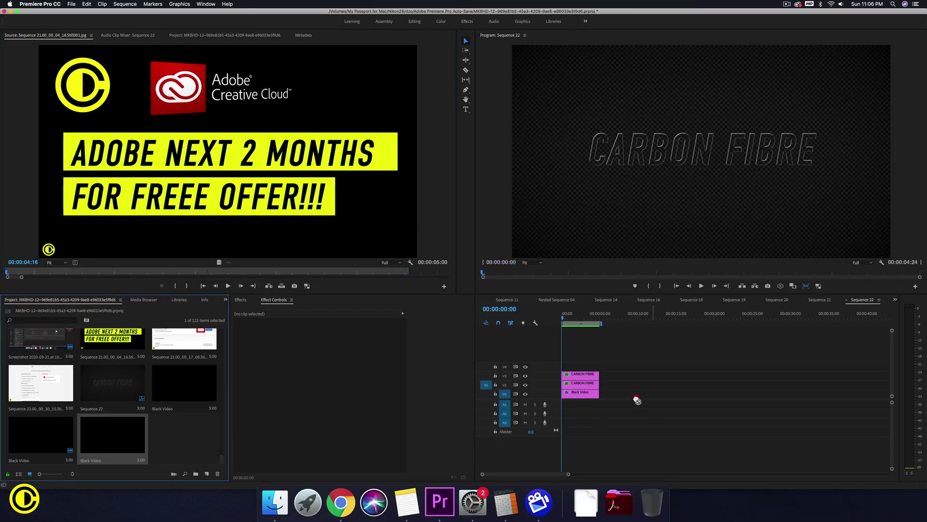
- Place Black Video on track V1, then apply Checkerboard and Lumetri Color to the clip
drag(90, 450, 623, 395)
click(240, 299)
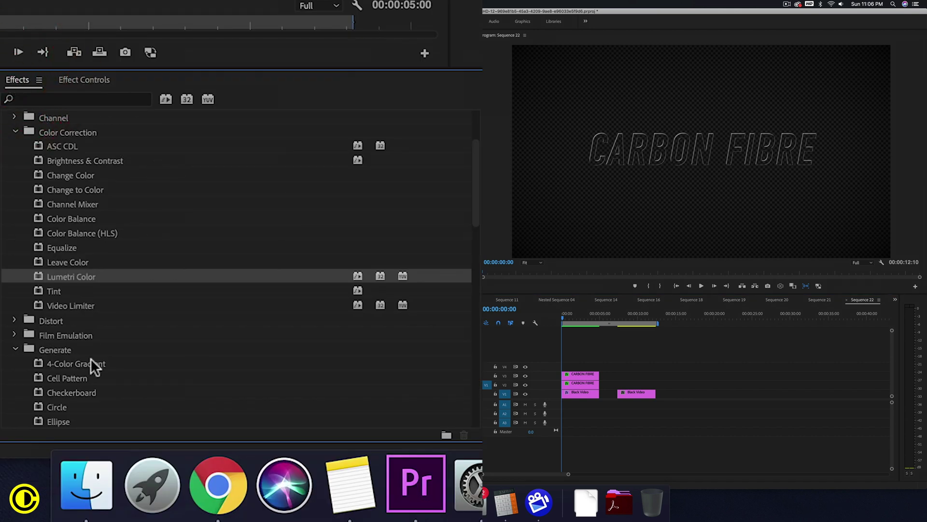
scroll(90, 359, down, 4)
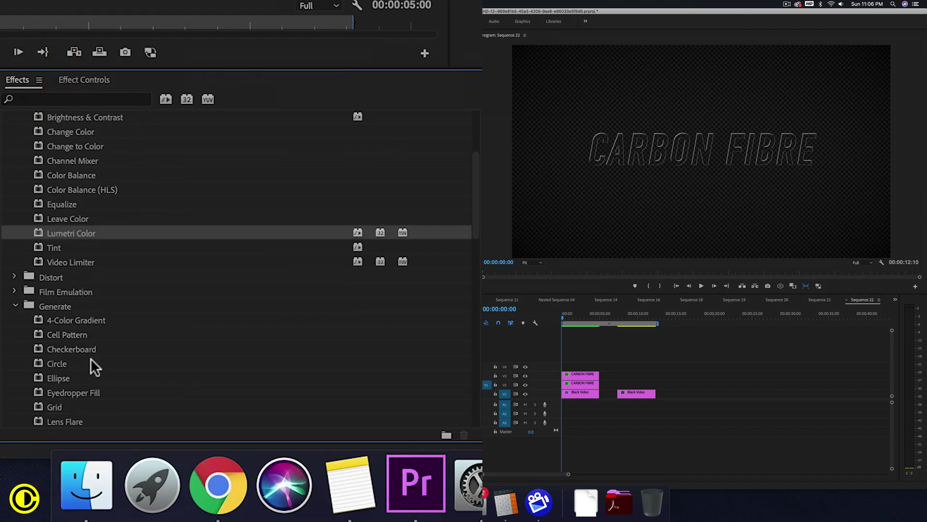
scroll(91, 325, down, 1)
scroll(90, 317, up, 10)
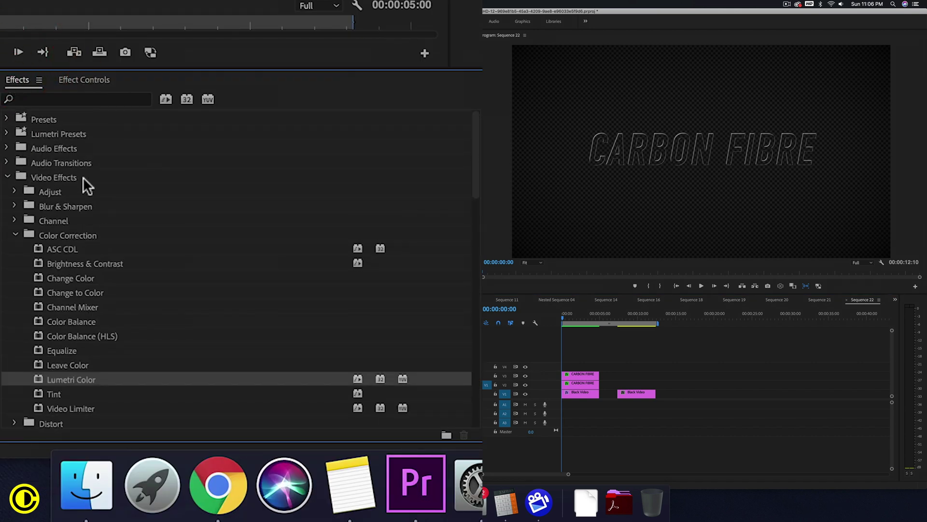
scroll(58, 301, down, 1)
scroll(68, 311, down, 5)
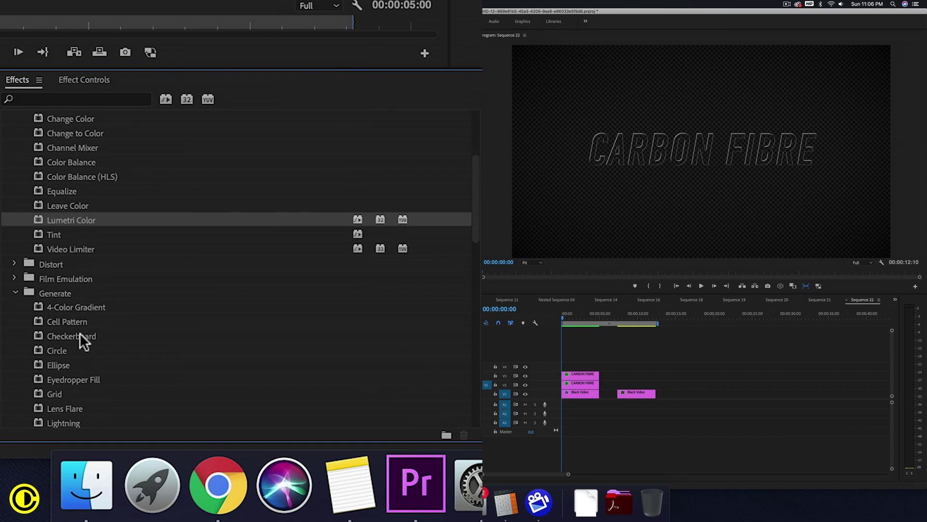
mouse_move(71, 335)
mouse_down()
mouse_move(676, 373)
mouse_move(634, 393)
mouse_up()
scroll(213, 242, up, 4)
scroll(67, 197, up, 1)
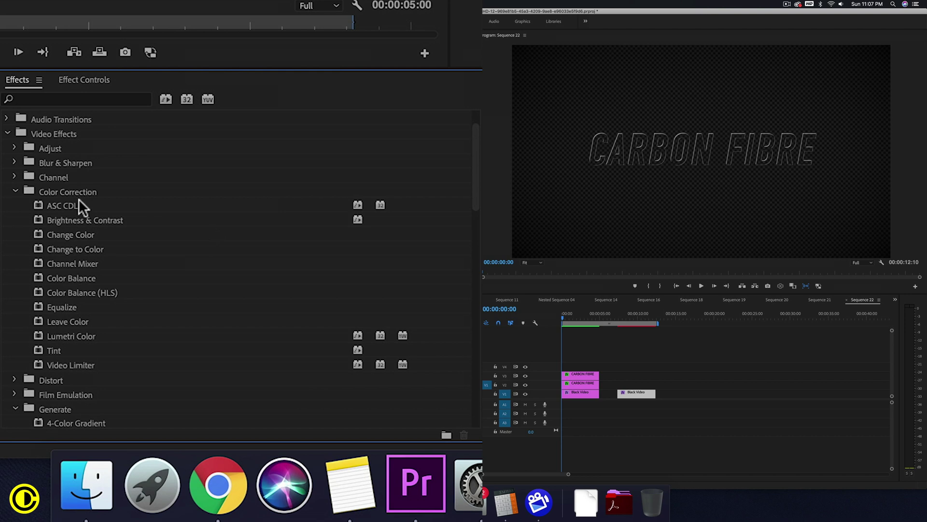
drag(70, 338, 632, 396)
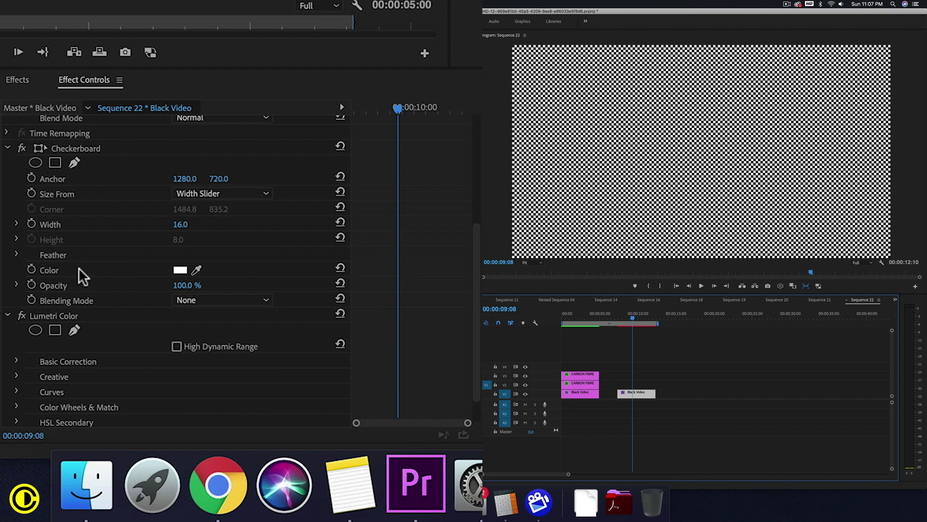
- Change the Checkerboard colour to dark grey 333333 using brightness 20
click(181, 269)
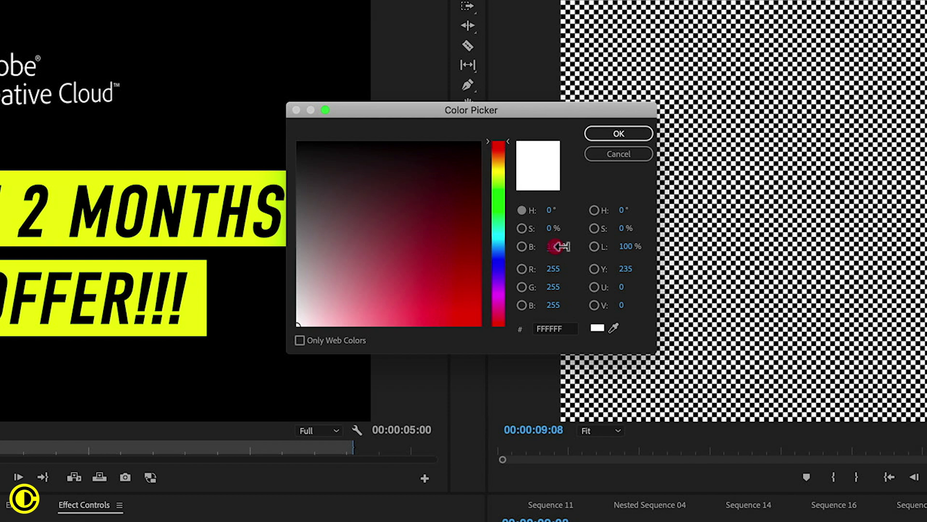
click(562, 246)
text(20)
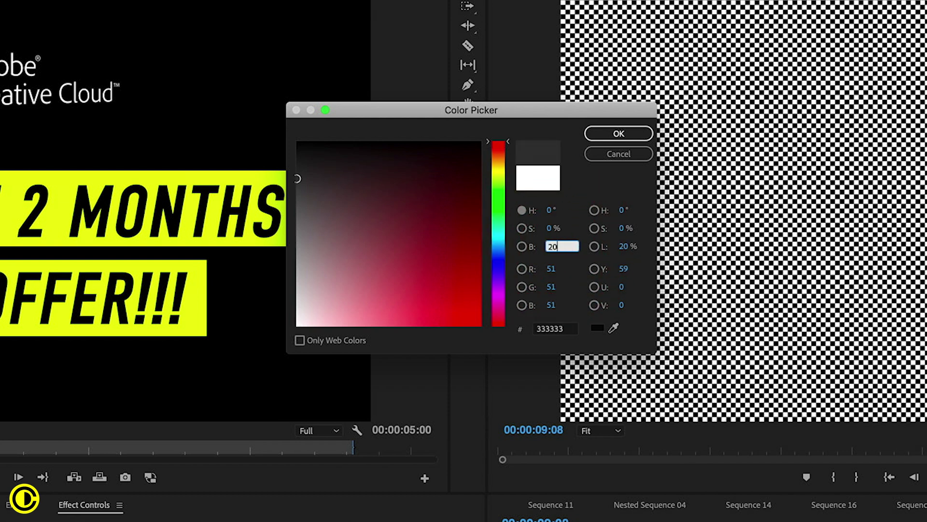
click(637, 137)
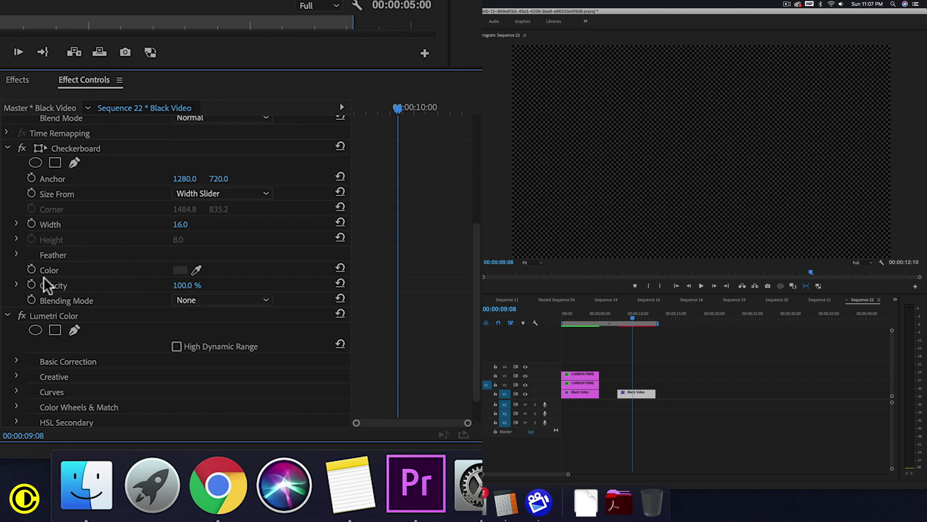
- Set the Checkerboard feather height to 30, leaving feather width at 0
click(16, 254)
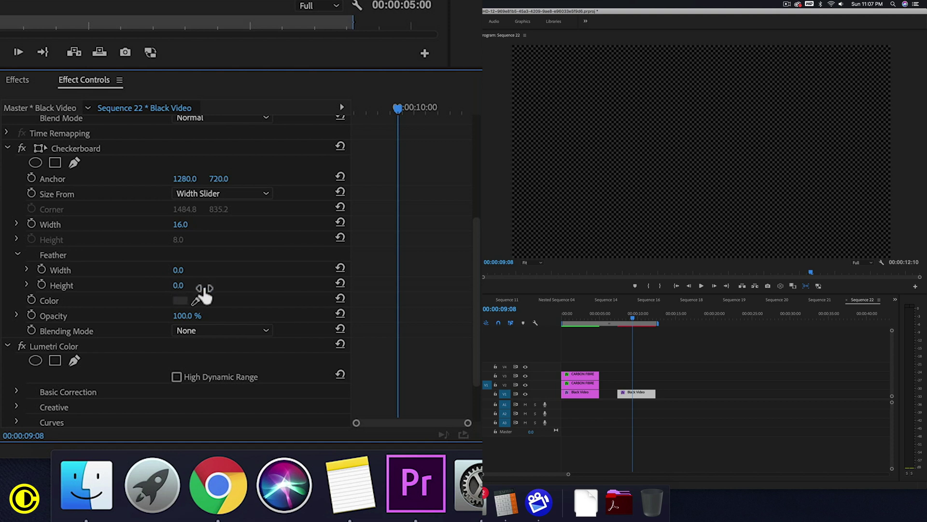
click(185, 285)
text(30)
key(Return)
scroll(455, 249, down, 3)
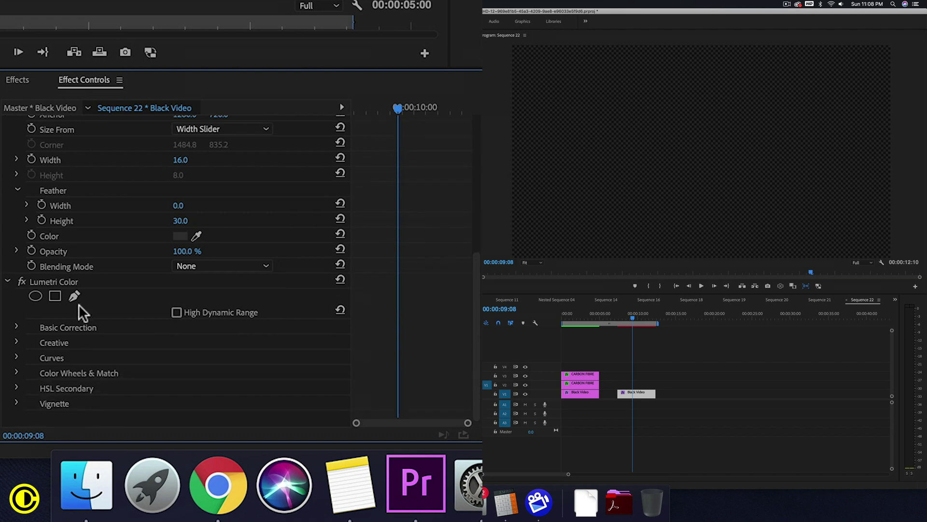
- Set the Lumetri vignette to amount -5, midpoint 26, roundness -47 and feather 71
click(16, 403)
scroll(406, 283, down, 3)
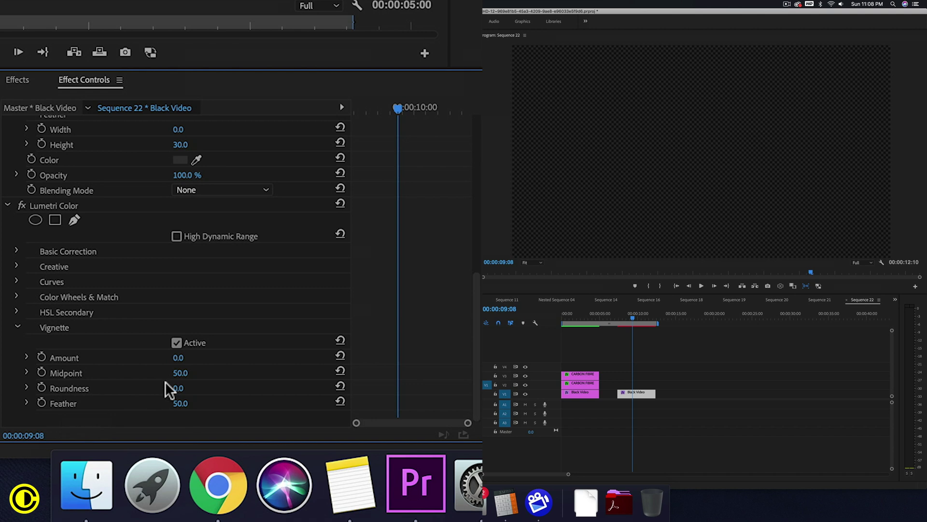
drag(182, 363, 193, 361)
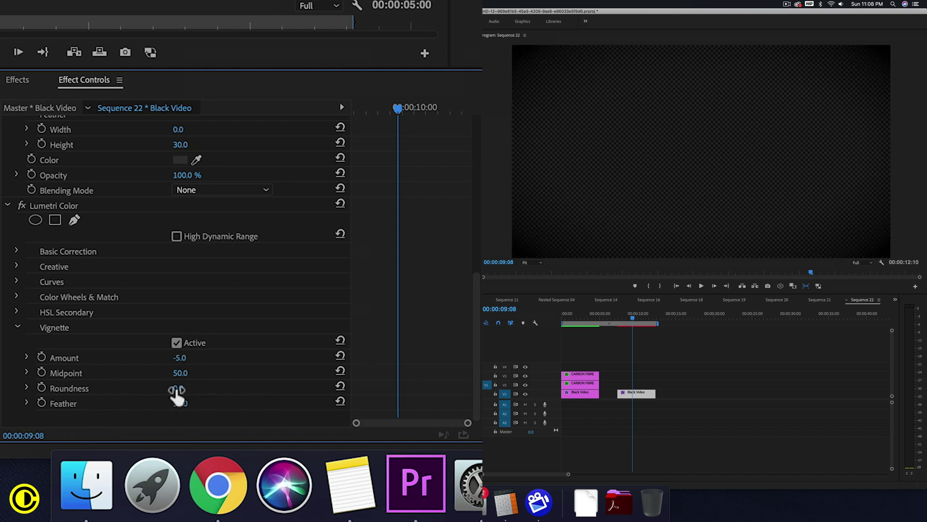
mouse_move(177, 389)
mouse_down()
mouse_move(152, 389)
mouse_move(162, 373)
mouse_up()
drag(182, 403, 198, 403)
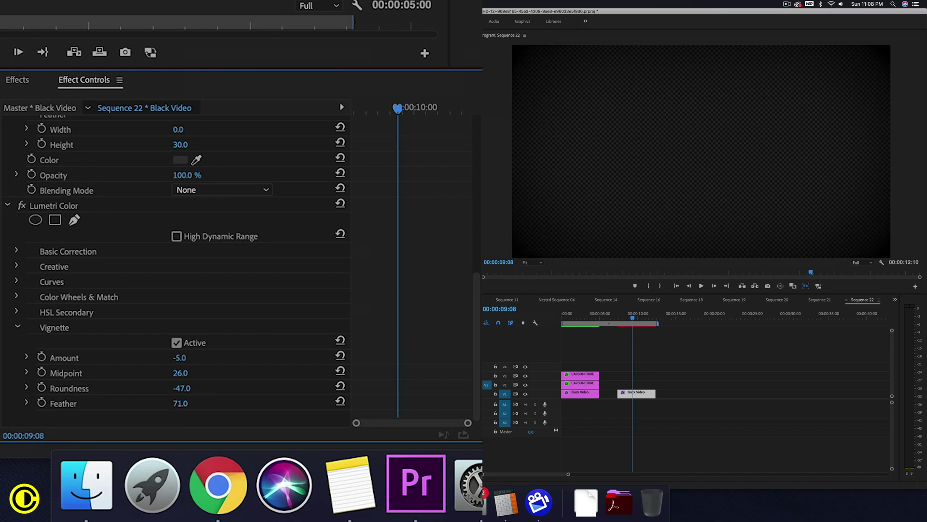